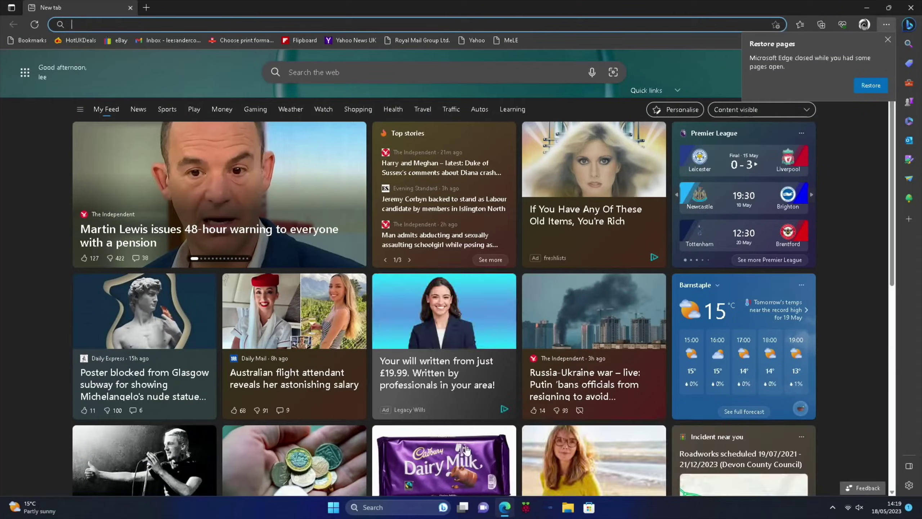
- Search 'orange pi 5' on the Orange Pi site and open its Orange Pi 5 download page
{"action": "left_click", "coordinate": [317, 75]}
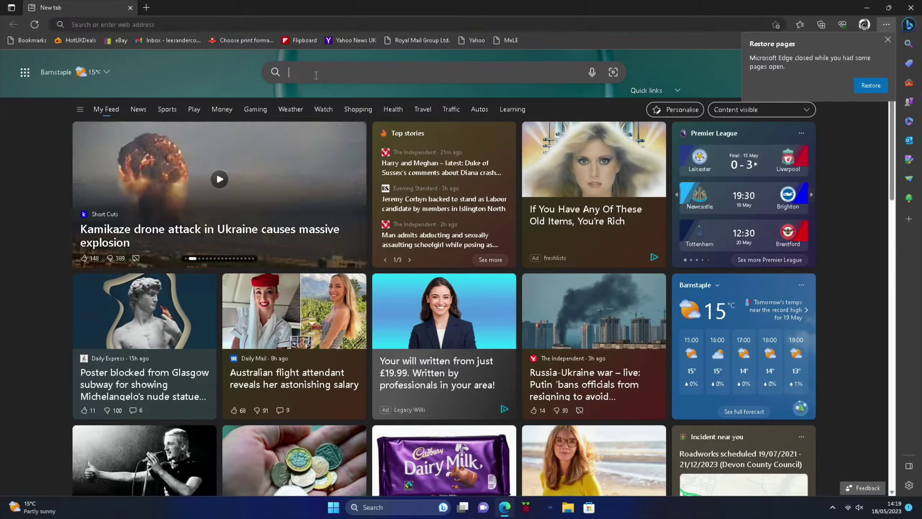
{"action": "type", "text": "orange pi "}
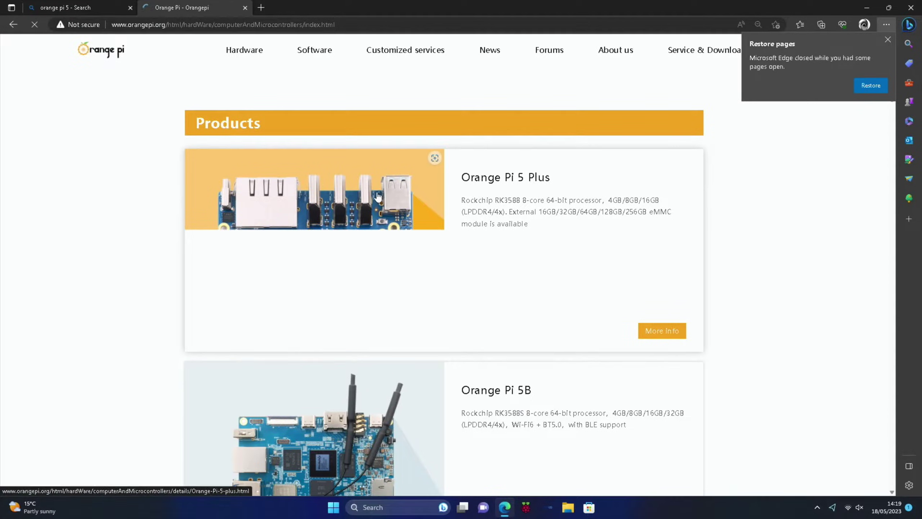
{"action": "scroll", "coordinate": [411, 330], "scroll_direction": "down", "scroll_amount": 10}
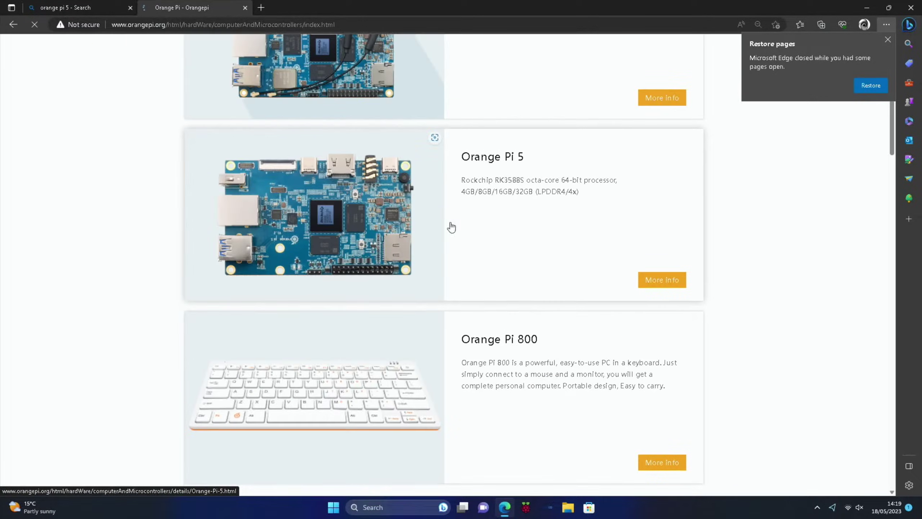
{"action": "left_click", "coordinate": [642, 285]}
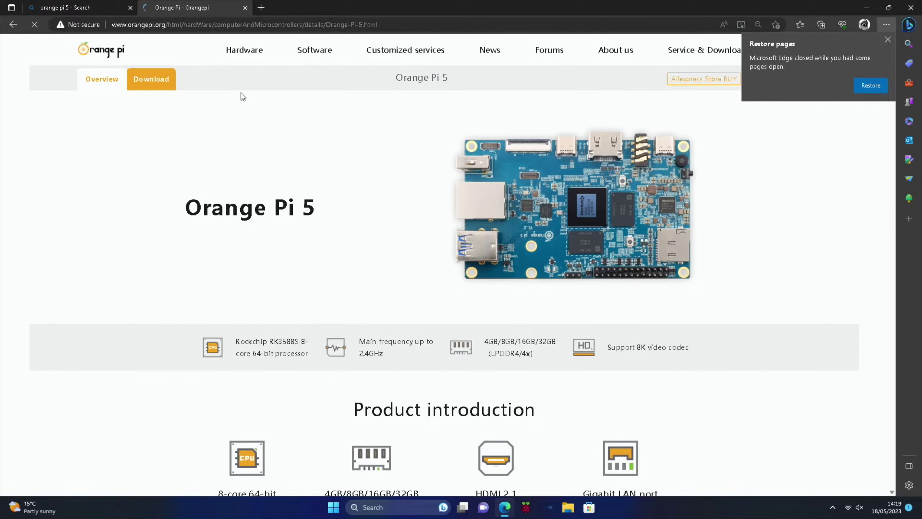
{"action": "left_click", "coordinate": [174, 83]}
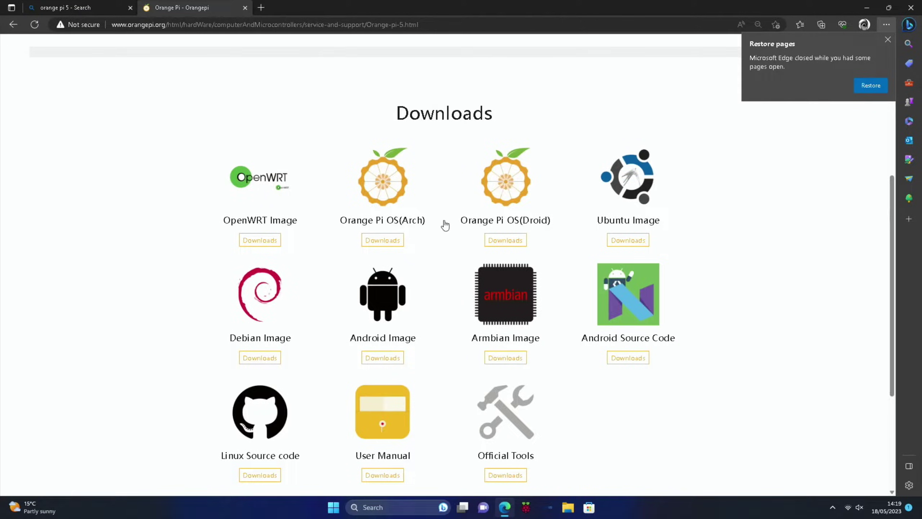
- Download the SPIFlash-NVME SSD Image folder from the Orange Pi OS(Droid) Google Drive share
{"action": "left_click", "coordinate": [510, 193]}
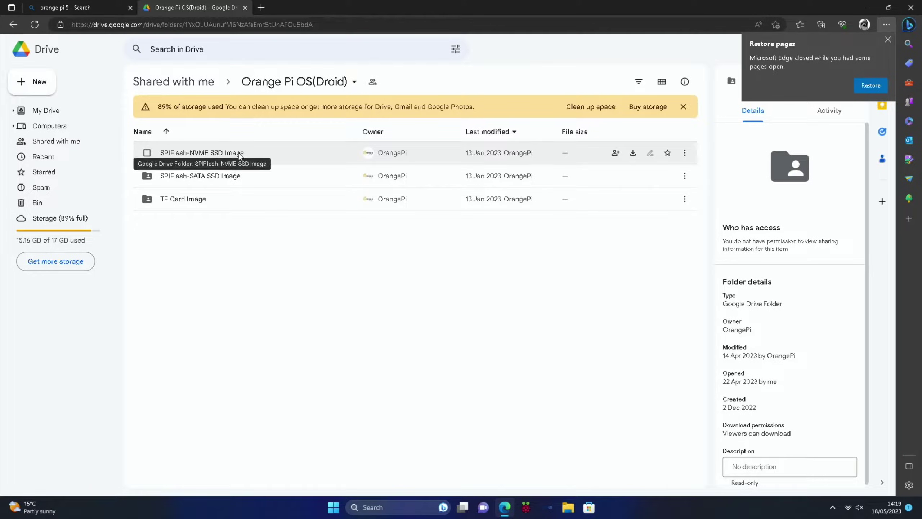
{"action": "left_click", "coordinate": [633, 153]}
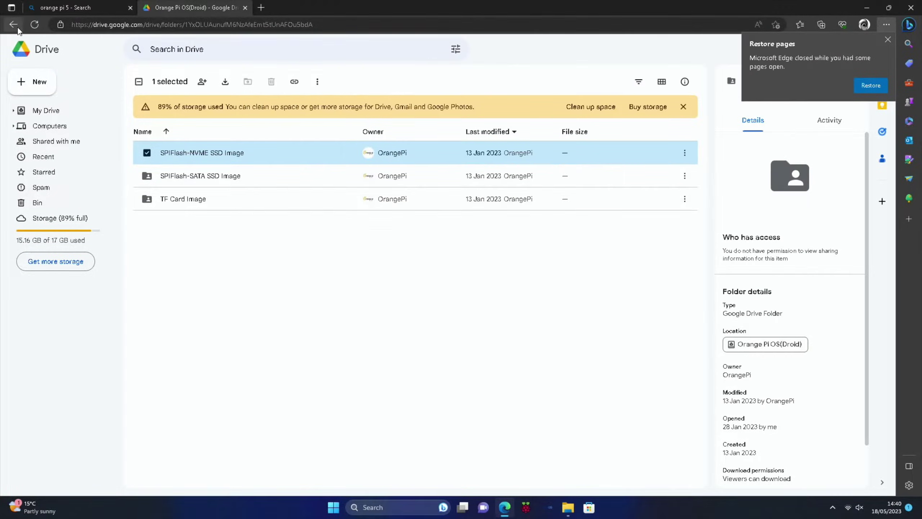
- Open the Official Tools folder 'Android and Linux image writing tool-RKDevTool and driver' on Google Drive
{"action": "left_click", "coordinate": [14, 26]}
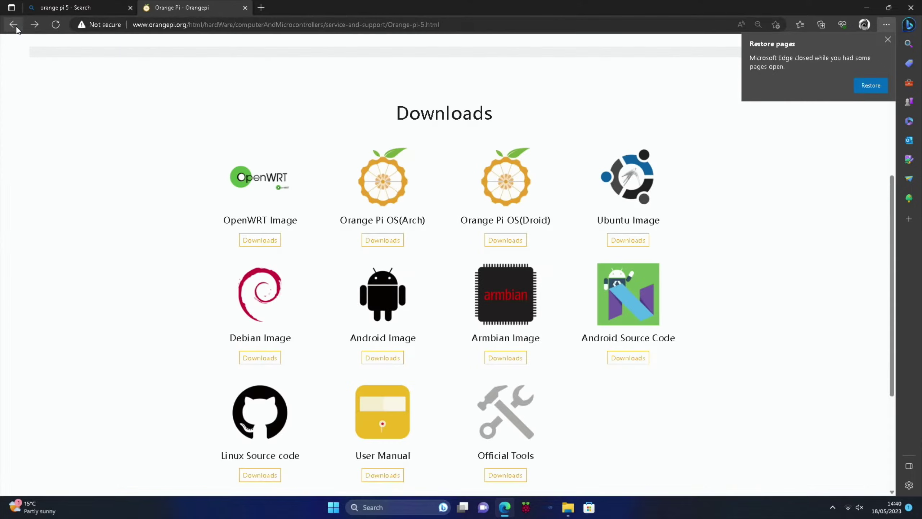
{"action": "left_click", "coordinate": [512, 427]}
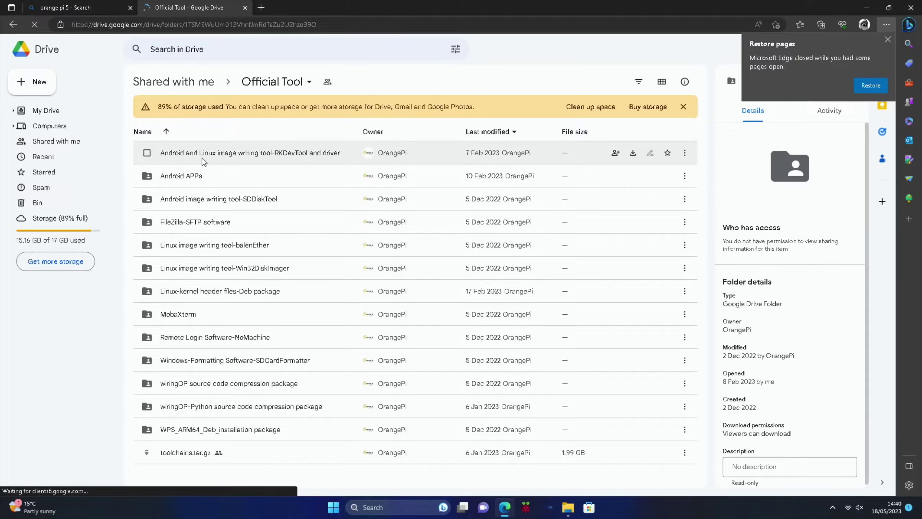
{"action": "left_click", "coordinate": [220, 153]}
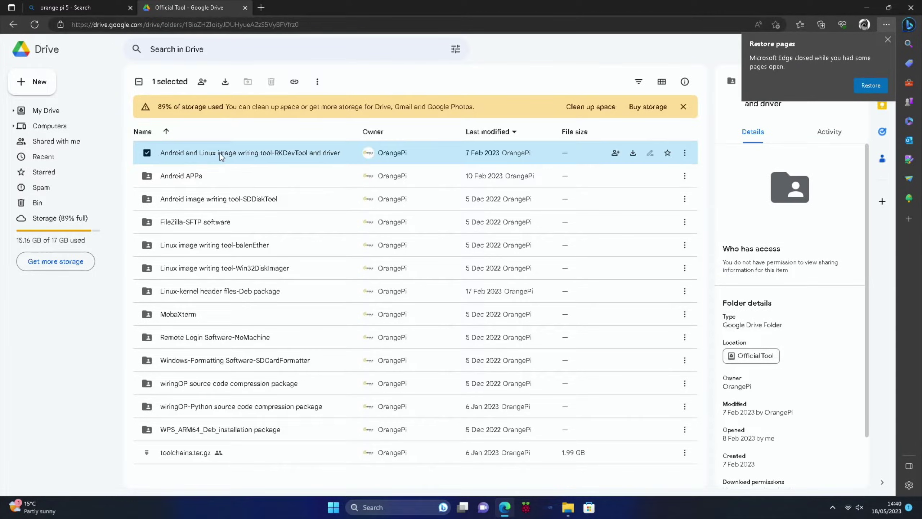
{"action": "double_click", "coordinate": [220, 153]}
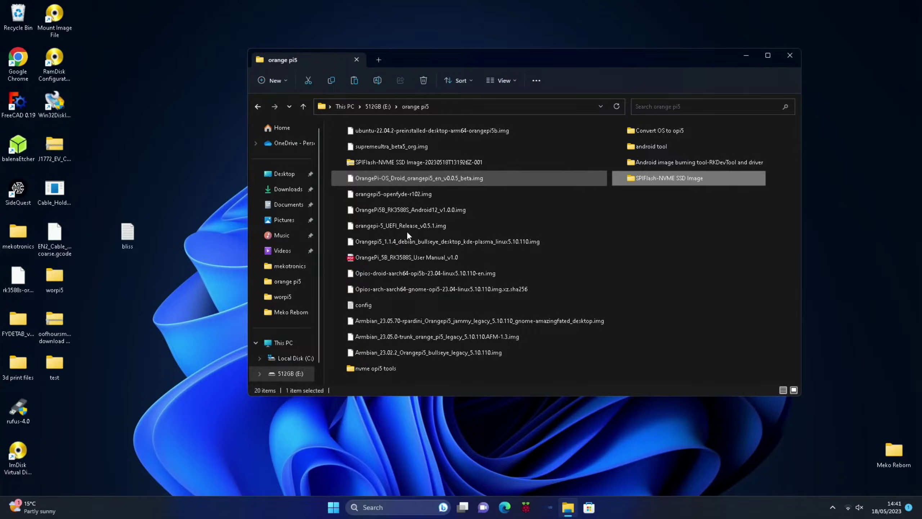
- Run RKDevTool.exe from the RKDevTool_Release_v2.96 folder inside the RKDevTool and driver folder
{"action": "double_click", "coordinate": [631, 180]}
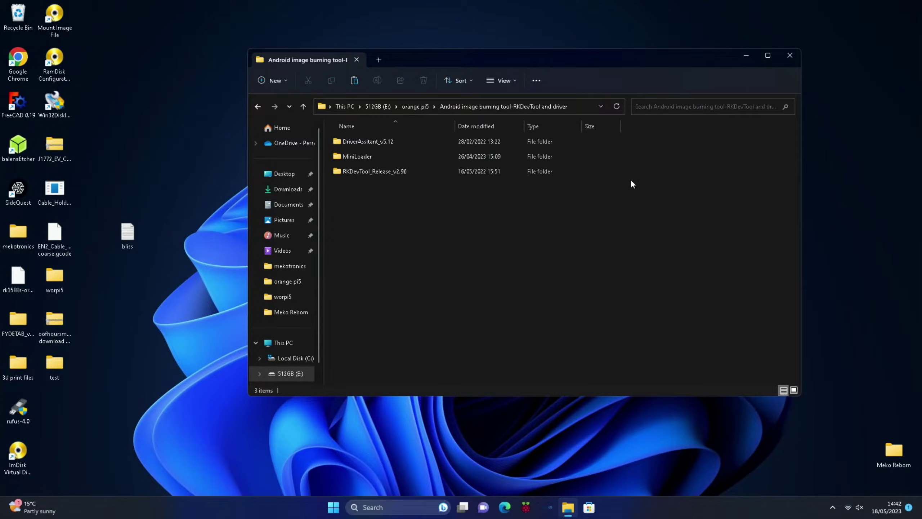
{"action": "left_click", "coordinate": [371, 171]}
{"action": "double_click", "coordinate": [371, 170]}
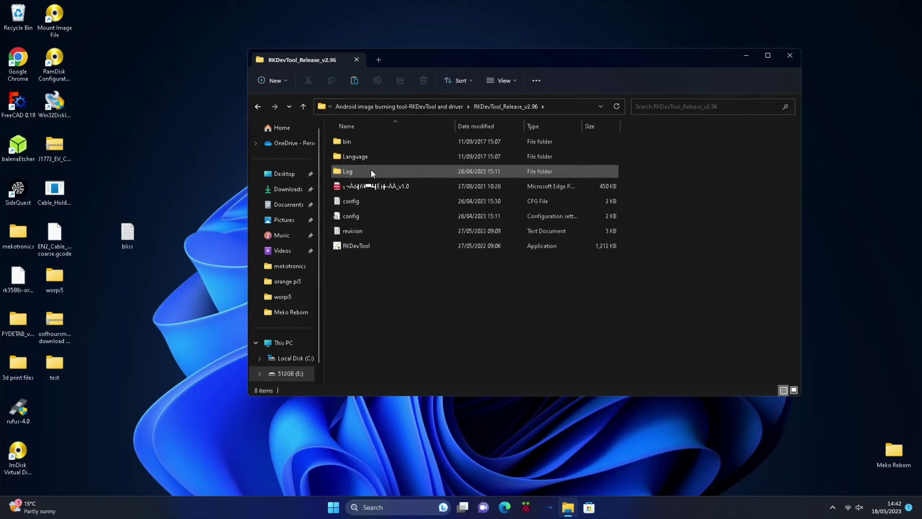
{"action": "double_click", "coordinate": [358, 245]}
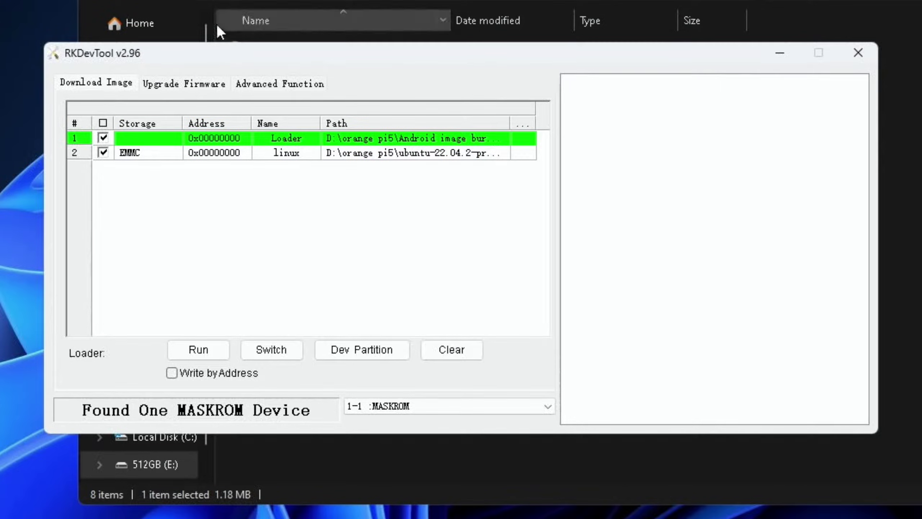
- Browse Upgrade Firmware to E:\orange pi5\SPIFlash-NVME SSD Image, then bring up File Explorer
{"action": "left_click", "coordinate": [196, 83]}
{"action": "left_click", "coordinate": [112, 115]}
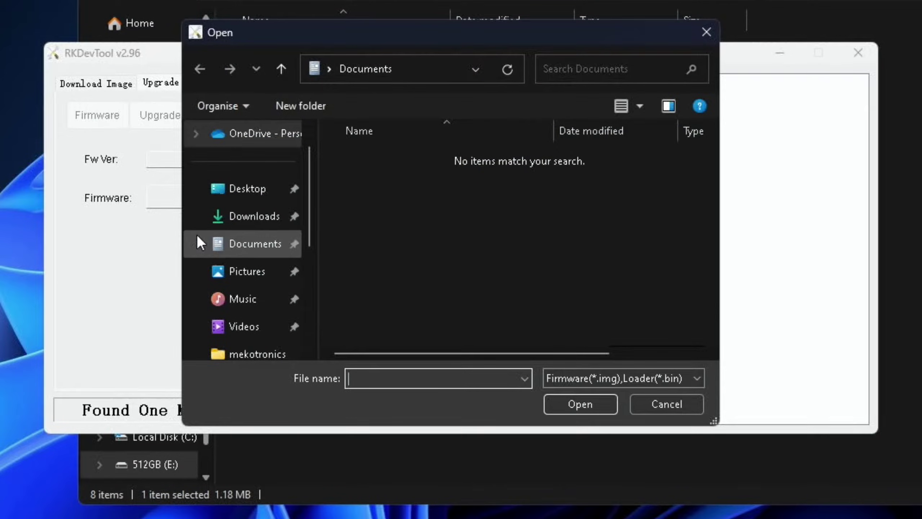
{"action": "scroll", "coordinate": [197, 234], "scroll_direction": "down", "scroll_amount": 3}
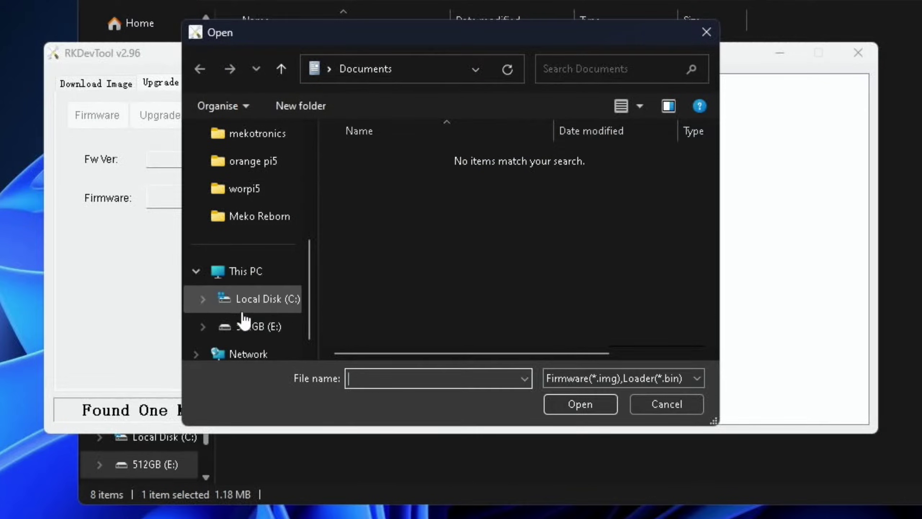
{"action": "left_click", "coordinate": [247, 328]}
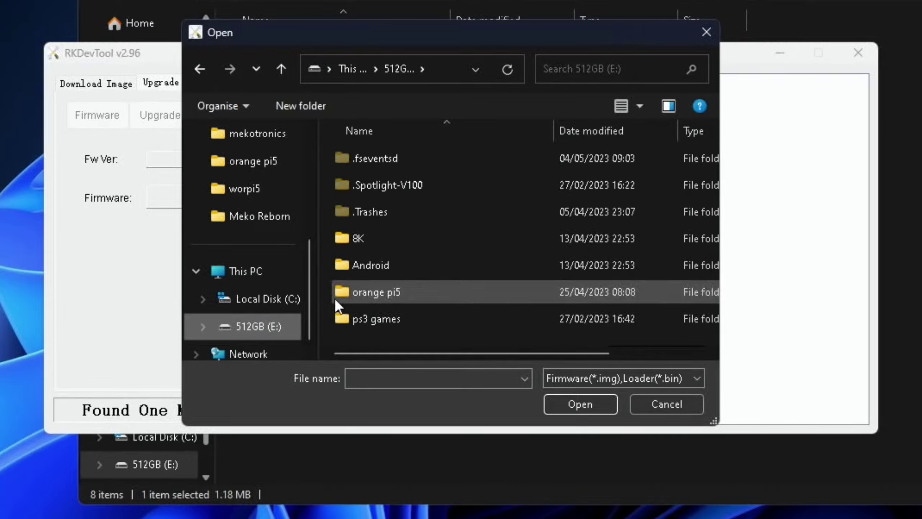
{"action": "double_click", "coordinate": [359, 292]}
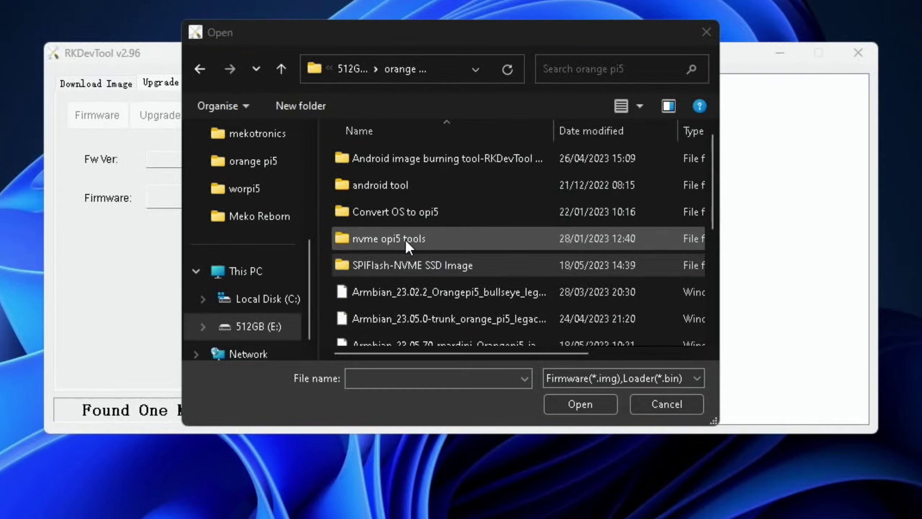
{"action": "double_click", "coordinate": [379, 264]}
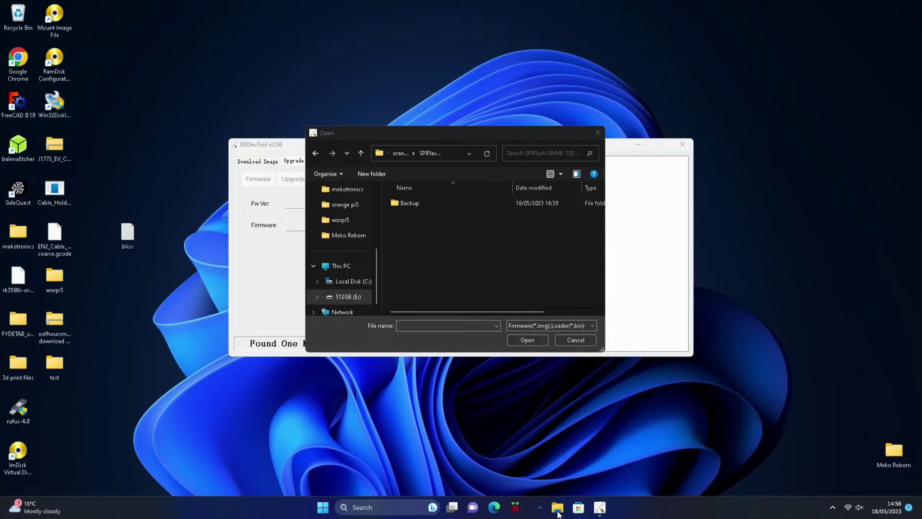
{"action": "key", "text": "super+e"}
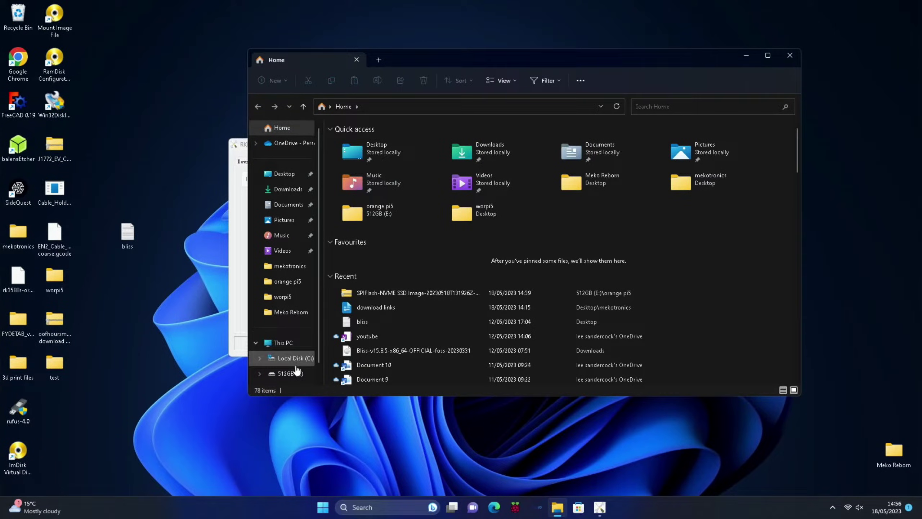
- Open the OrangePi-OS_Droid spi-nvme archive in E:\orange pi5\SPIFlash-NVME SSD Image with WinRAR
{"action": "left_click", "coordinate": [291, 374]}
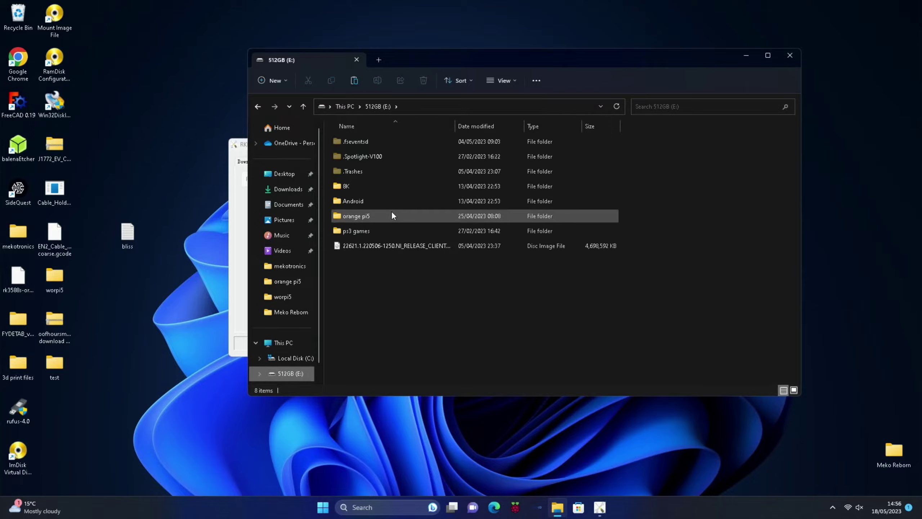
{"action": "left_click", "coordinate": [373, 217]}
{"action": "double_click", "coordinate": [373, 216]}
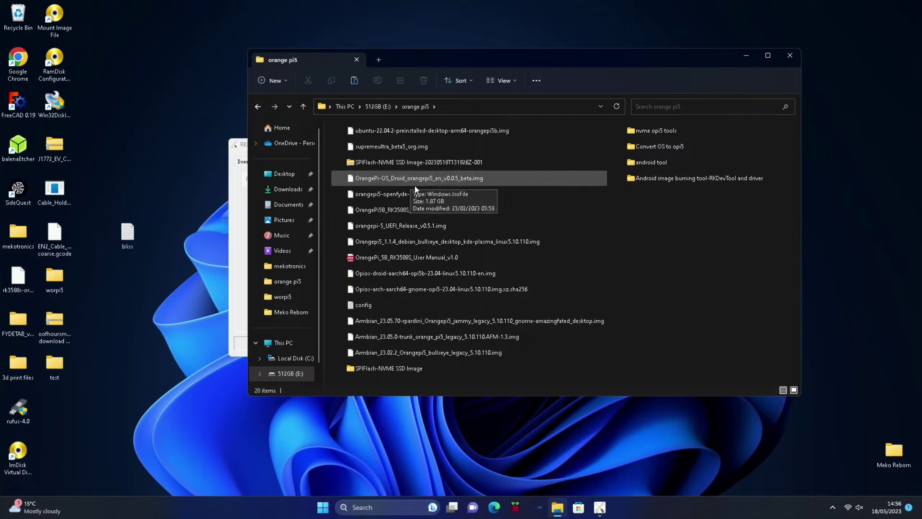
{"action": "double_click", "coordinate": [399, 369]}
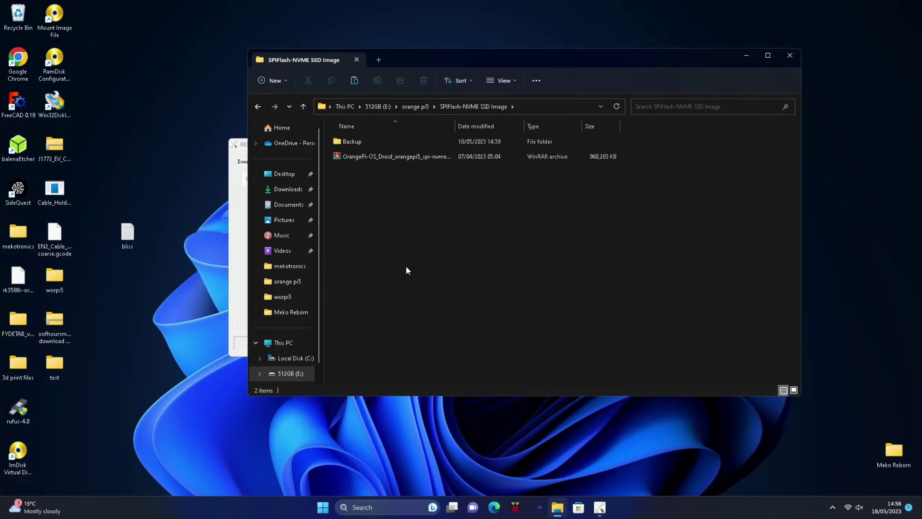
{"action": "right_click", "coordinate": [372, 158]}
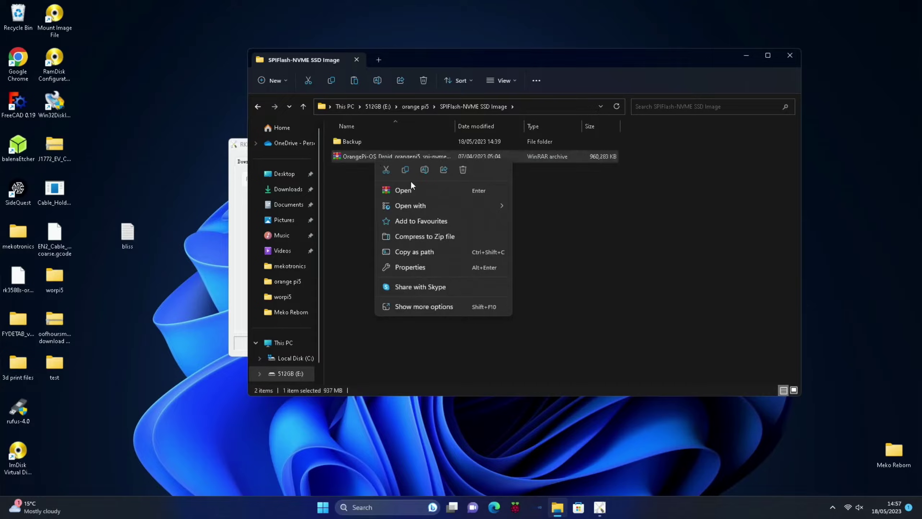
{"action": "left_click", "coordinate": [431, 191]}
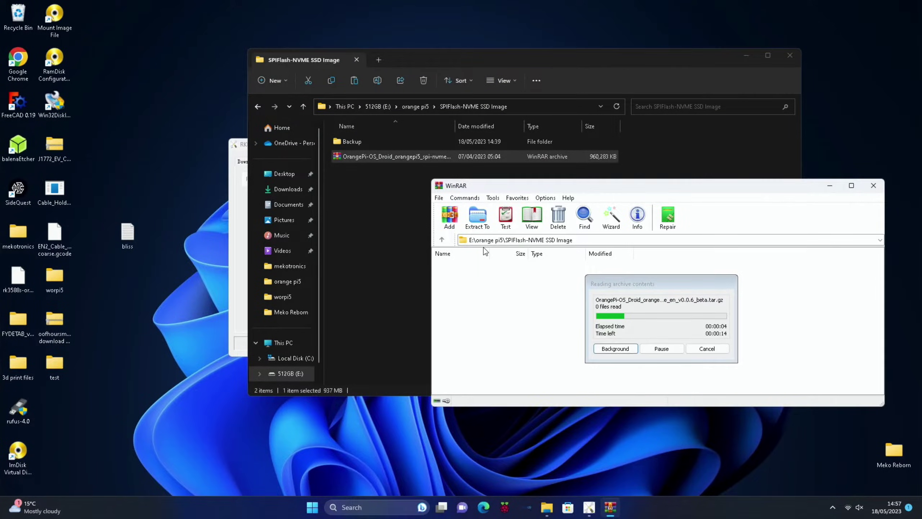
- Extract the OrangePi-OS_Droid spi-nvme .img into the SPIFlash-NVME SSD Image folder and close Explorer
{"action": "left_click", "coordinate": [519, 273]}
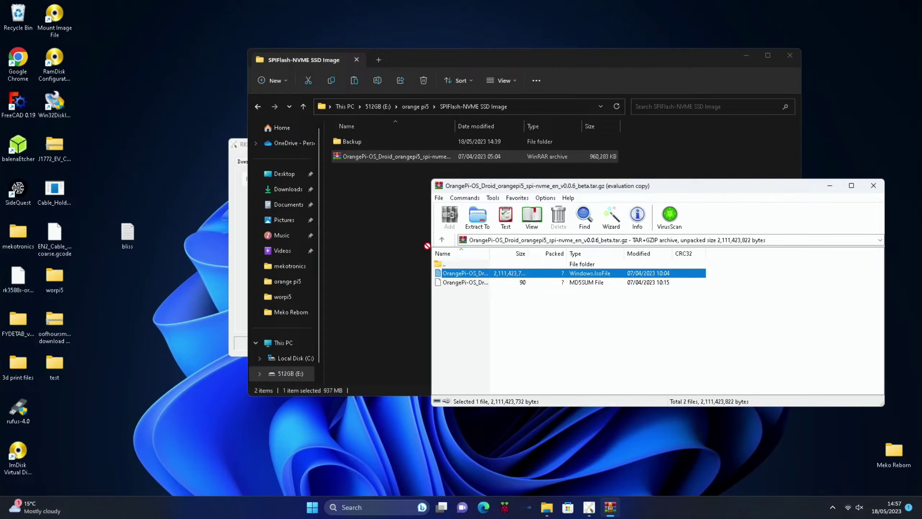
{"action": "left_click_drag", "start_coordinate": [402, 236], "coordinate": [401, 237]}
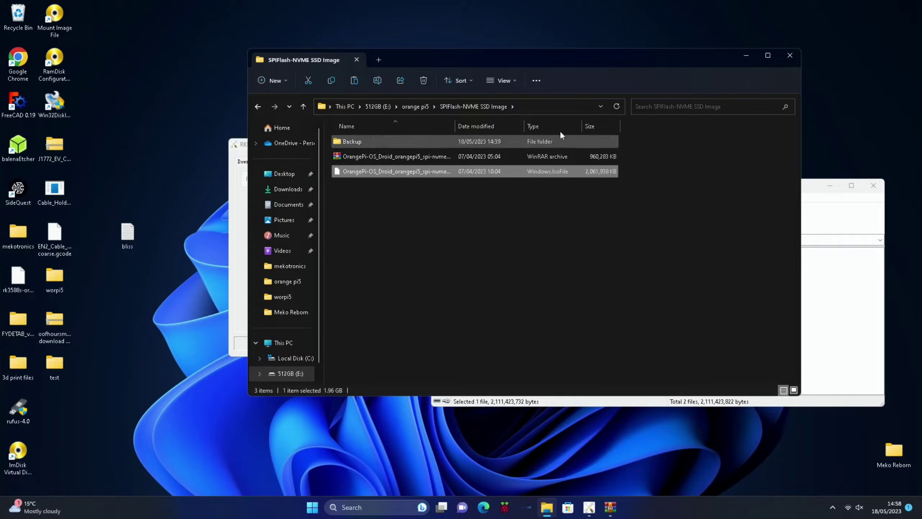
{"action": "left_click", "coordinate": [785, 56]}
{"action": "left_click", "coordinate": [528, 271]}
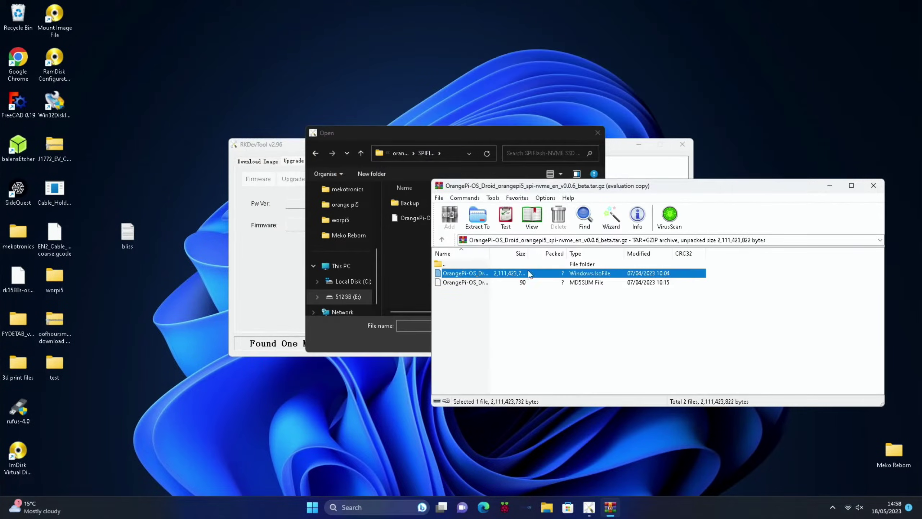
- Load the OrangePi-OS_Droid spi-nvme image as firmware and run Upgrade to flash the NVMe drive
{"action": "left_click", "coordinate": [872, 186]}
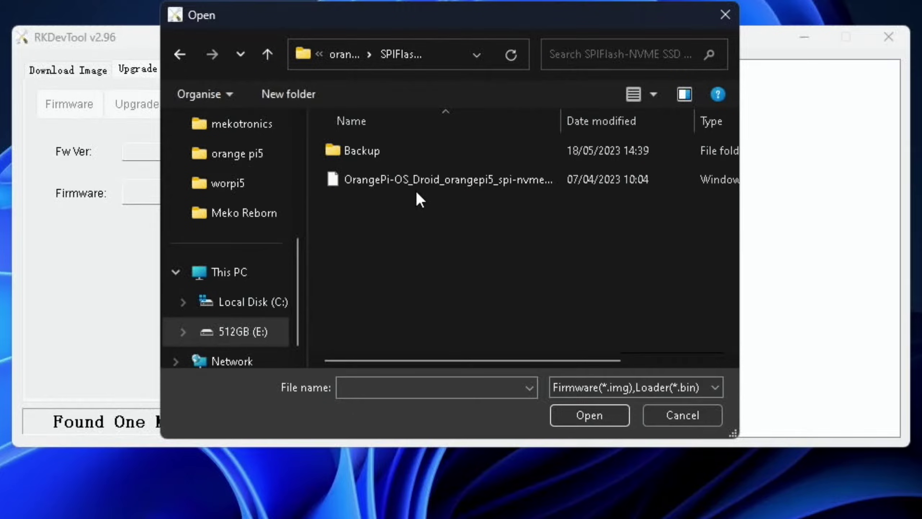
{"action": "left_click", "coordinate": [402, 175]}
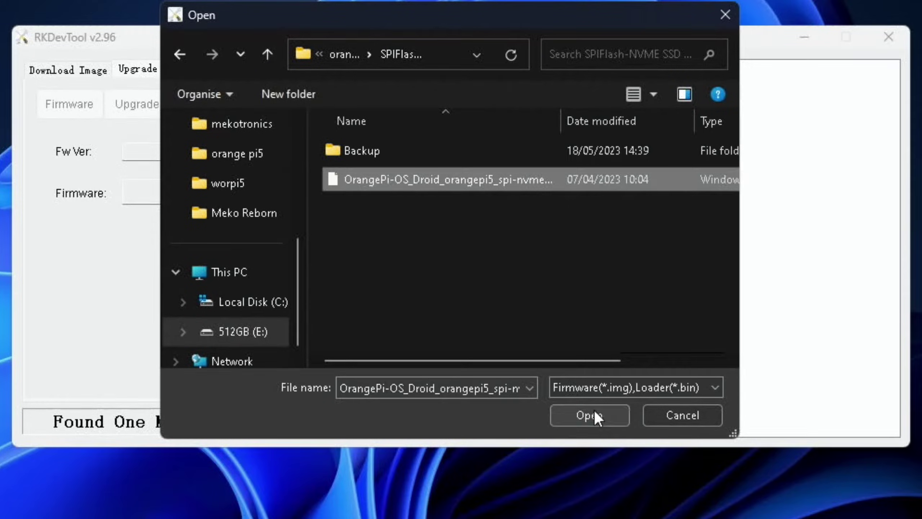
{"action": "left_click", "coordinate": [589, 415]}
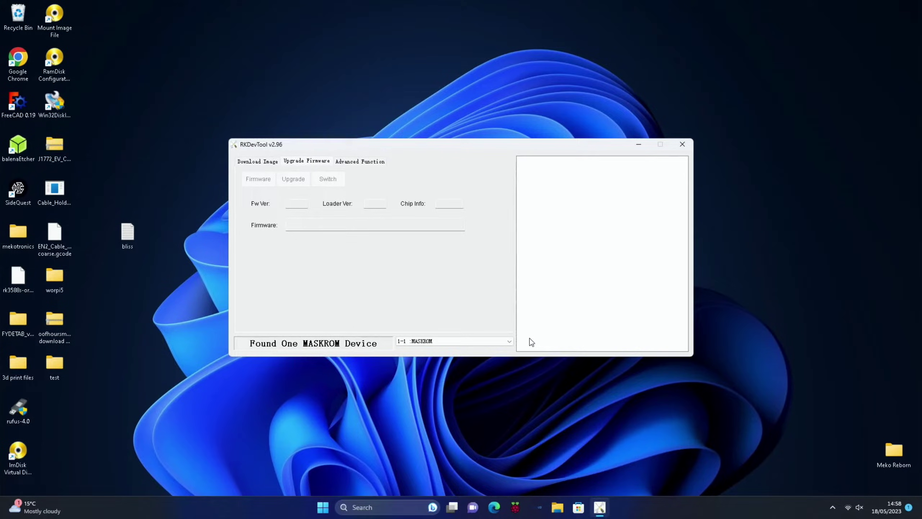
{"action": "left_click", "coordinate": [294, 179]}
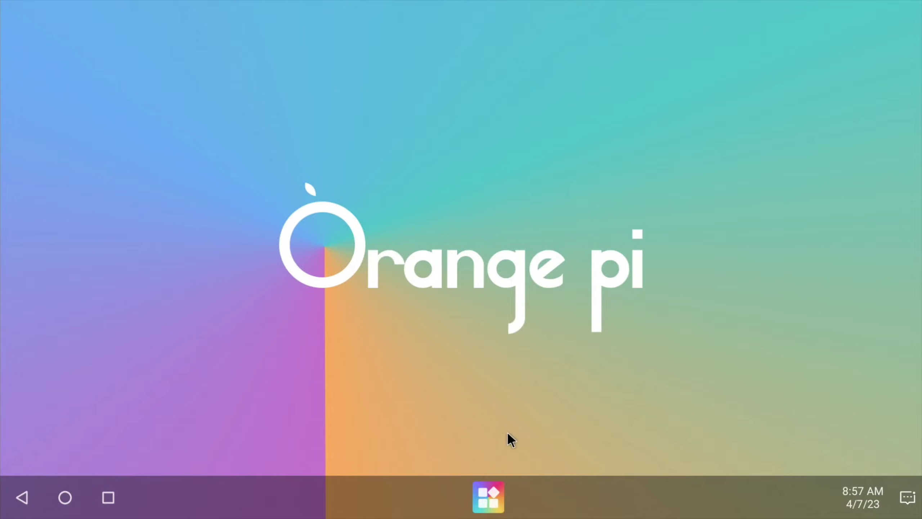
- Launch Aurora Store from the app drawer and finish setup, allowing it to install apps
{"action": "left_click", "coordinate": [487, 505]}
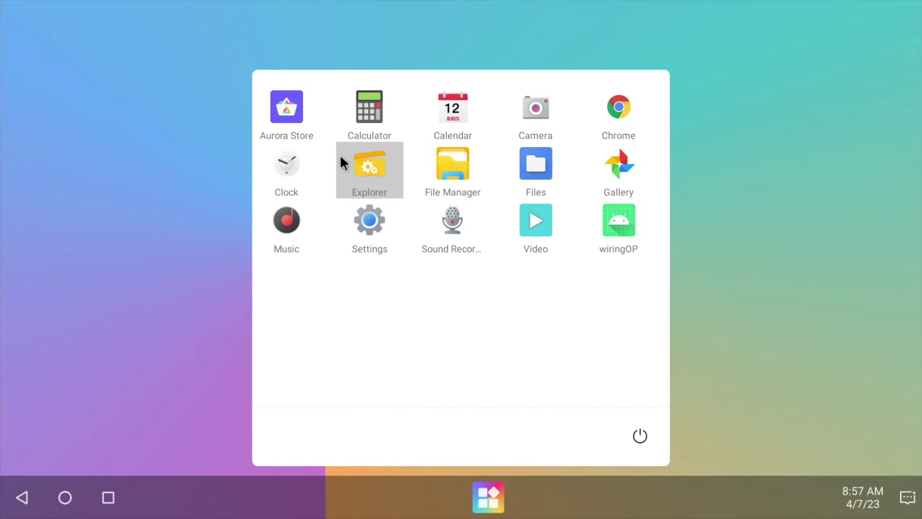
{"action": "left_click", "coordinate": [293, 113]}
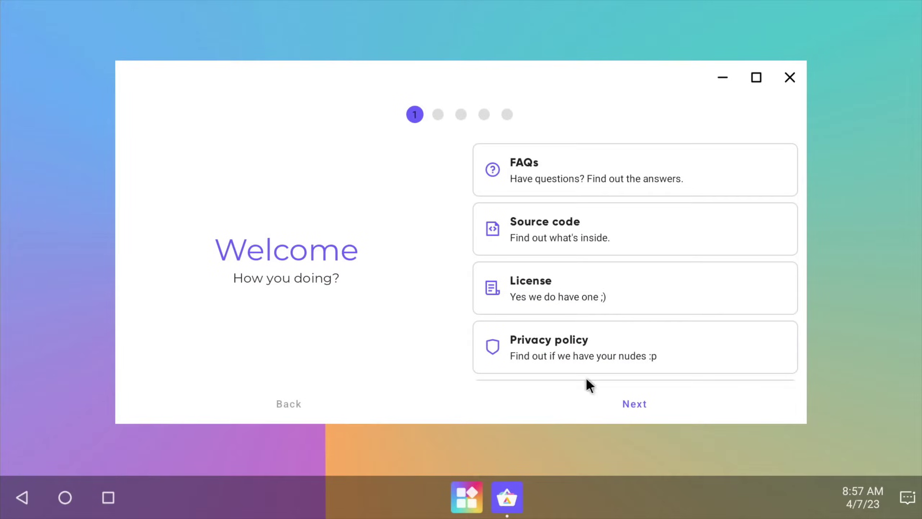
{"action": "left_click", "coordinate": [635, 409]}
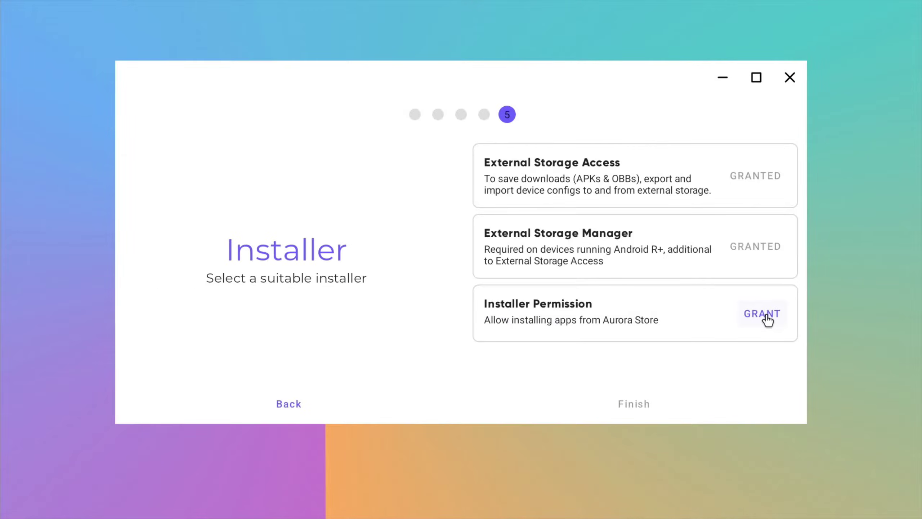
{"action": "left_click", "coordinate": [768, 315]}
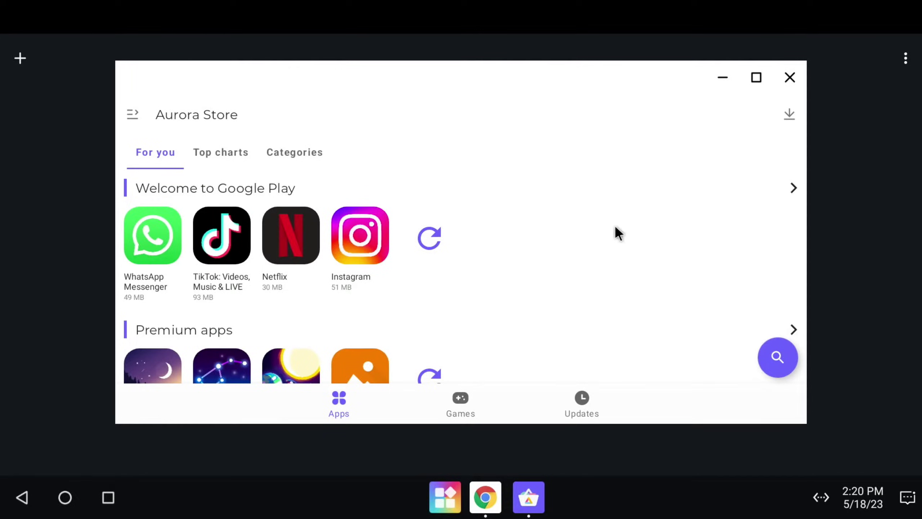
- Enter 'aida64' in Aurora Store's search, removing the space from the typed 'aida 64'
{"action": "left_click", "coordinate": [777, 357]}
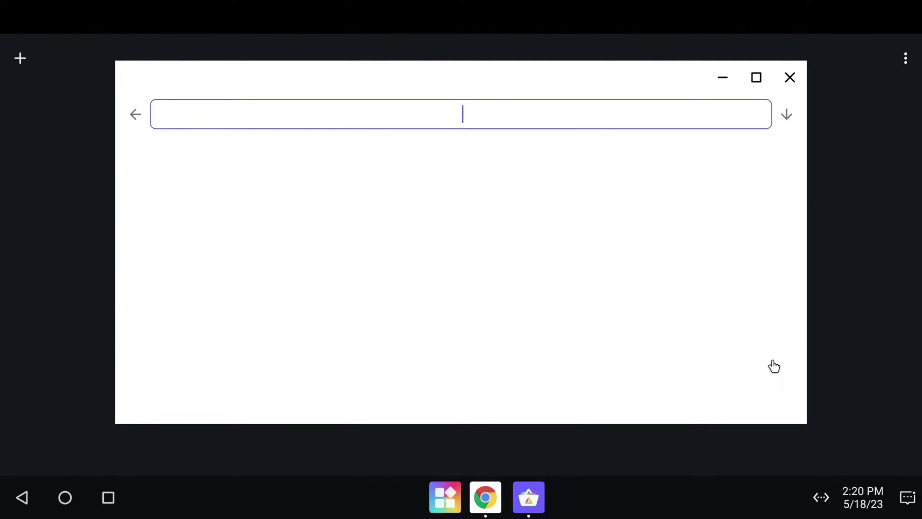
{"action": "type", "text": "aida 64"}
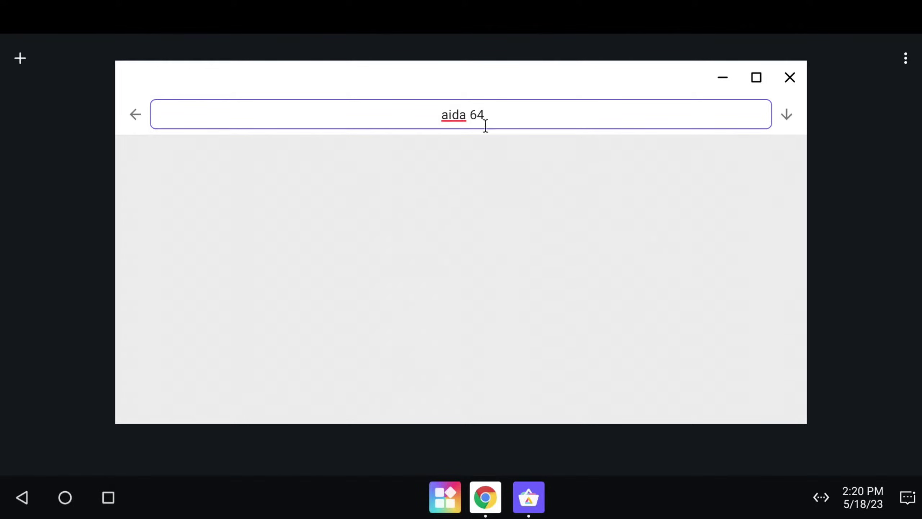
{"action": "left_click", "coordinate": [475, 116]}
{"action": "key", "text": "BackSpace"}
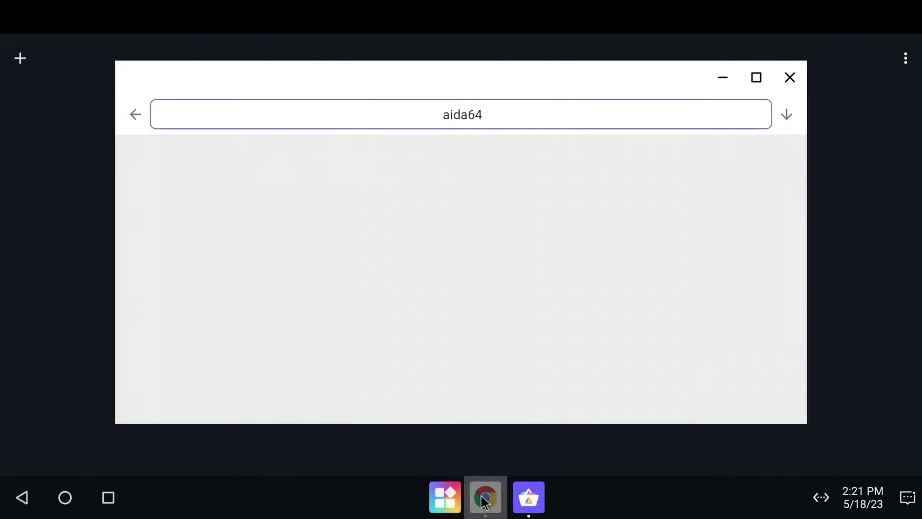
{"action": "left_click", "coordinate": [484, 498]}
- Search the web for aptoide and open the official en.aptoide.com site
{"action": "type", "text": "aptoide"}
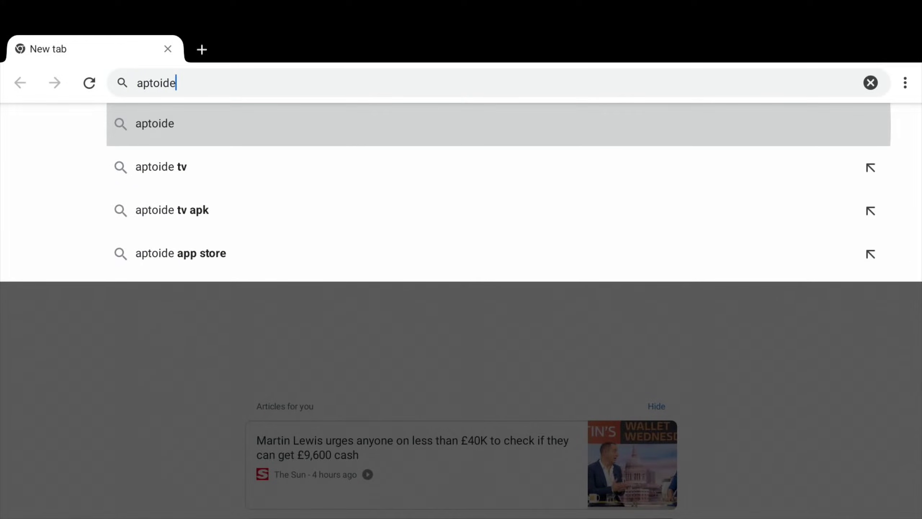
{"action": "key", "text": "Return"}
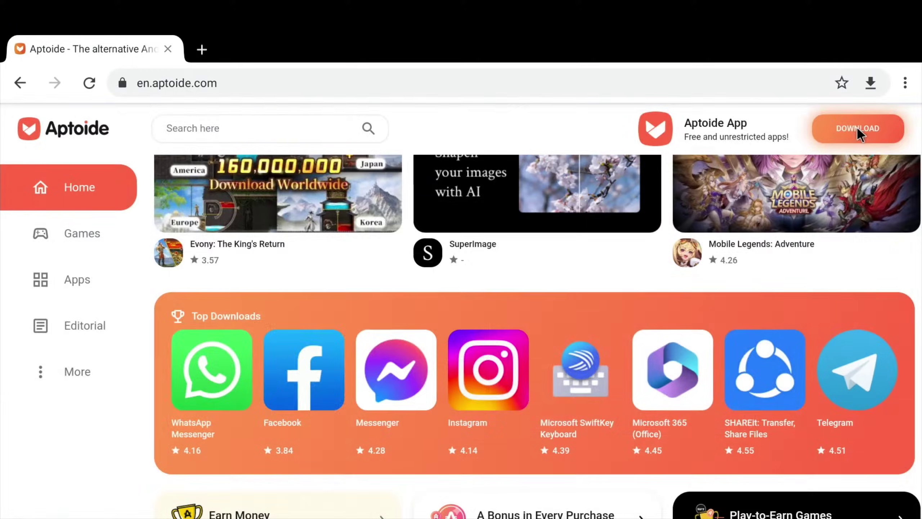
{"action": "left_click", "coordinate": [858, 129]}
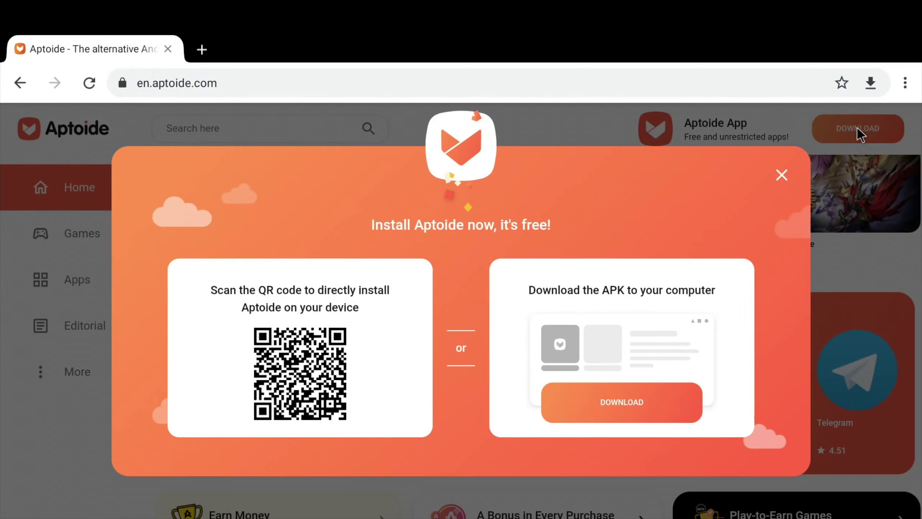
- Download the Aptoide APK and install it, allowing Chrome to install unknown apps
{"action": "left_click", "coordinate": [631, 401]}
{"action": "left_click", "coordinate": [632, 490]}
{"action": "left_click", "coordinate": [396, 500]}
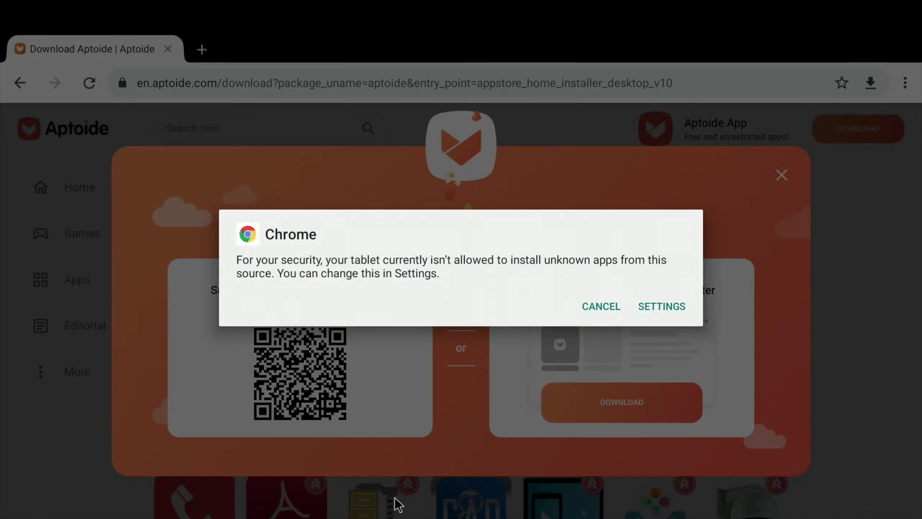
{"action": "left_click", "coordinate": [645, 307]}
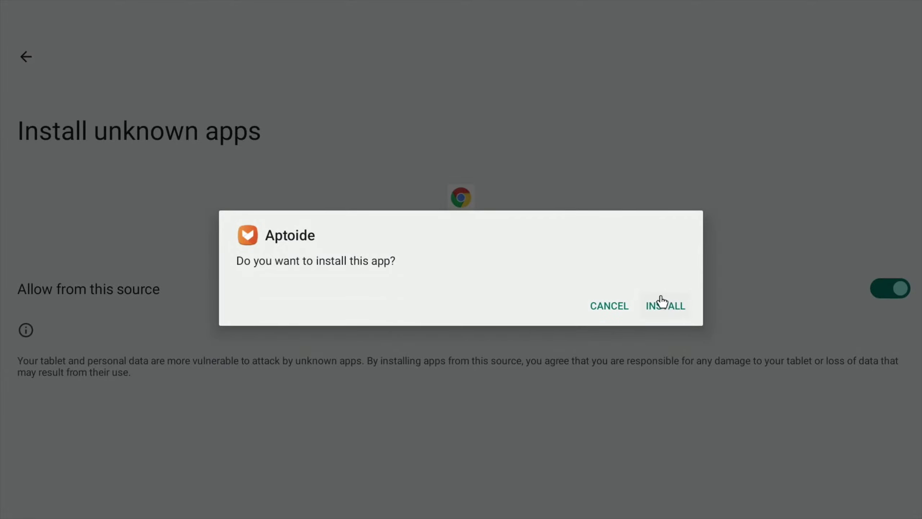
{"action": "left_click", "coordinate": [659, 305]}
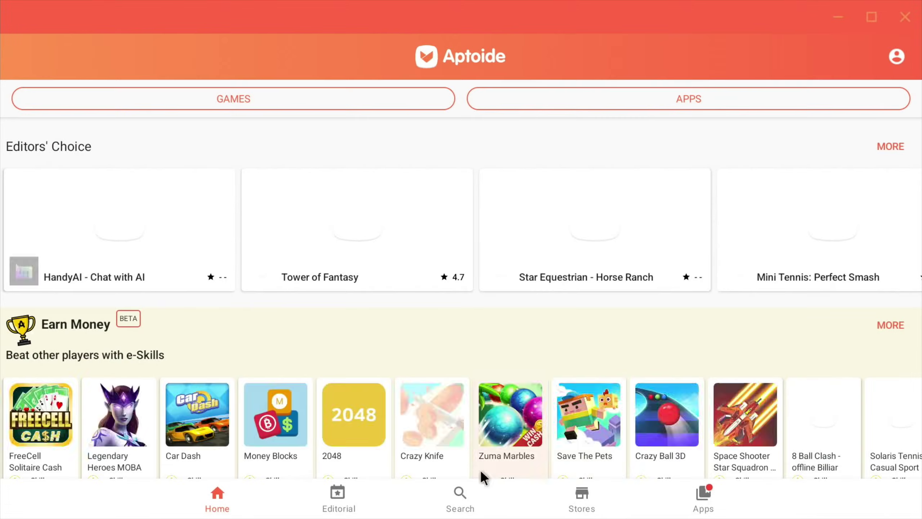
- Search Aptoide for aida64 and install AIDA64, declining the root auto-install prompt
{"action": "left_click", "coordinate": [466, 491]}
{"action": "type", "text": "aida64"}
{"action": "key", "text": "Return"}
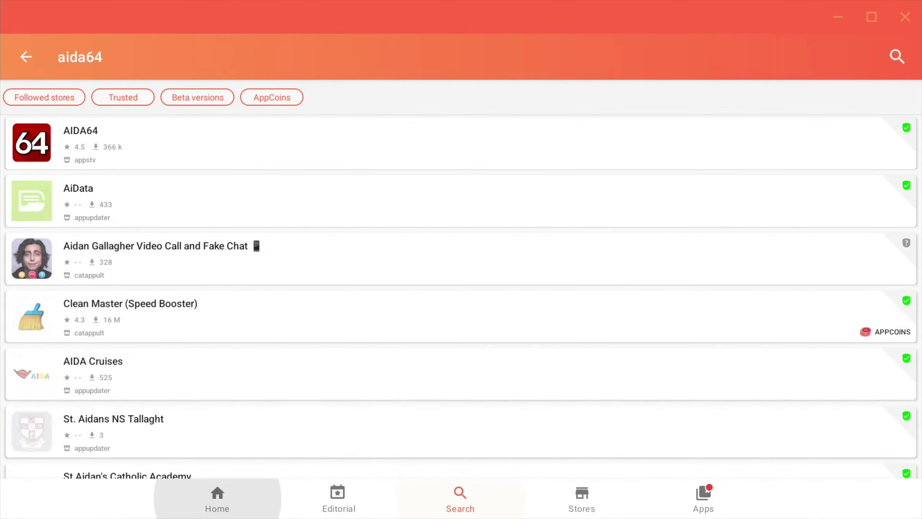
{"action": "left_click", "coordinate": [47, 144]}
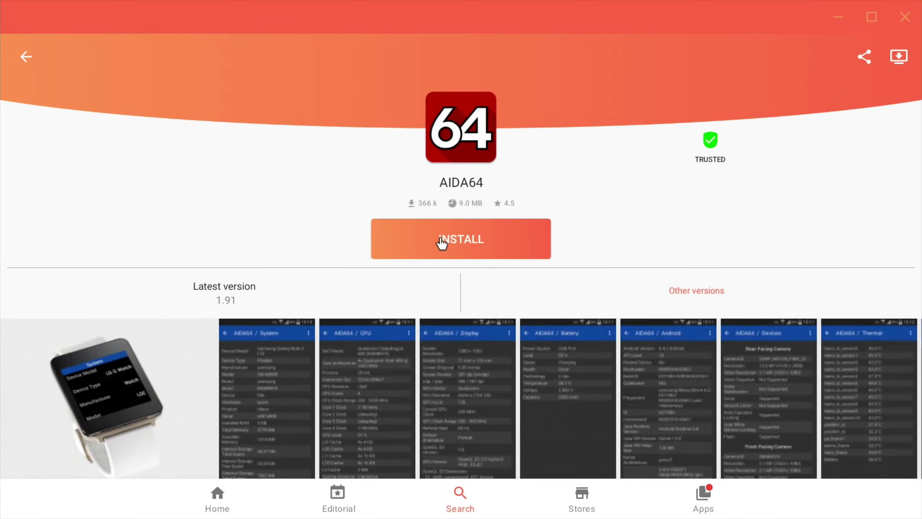
{"action": "left_click", "coordinate": [443, 238]}
{"action": "left_click", "coordinate": [638, 286]}
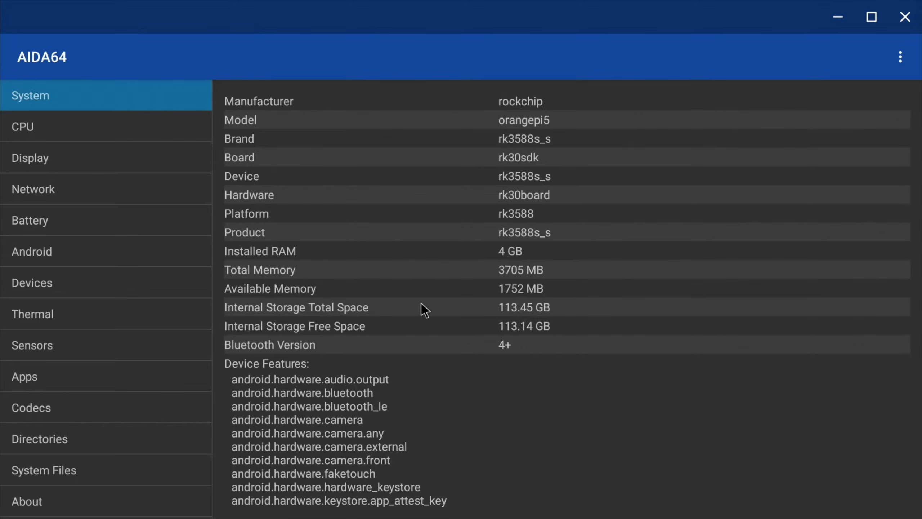
- Check AIDA64's CPU, Android and Thermal pages for the rk3588 board details
{"action": "left_click", "coordinate": [139, 130]}
{"action": "left_click", "coordinate": [114, 254]}
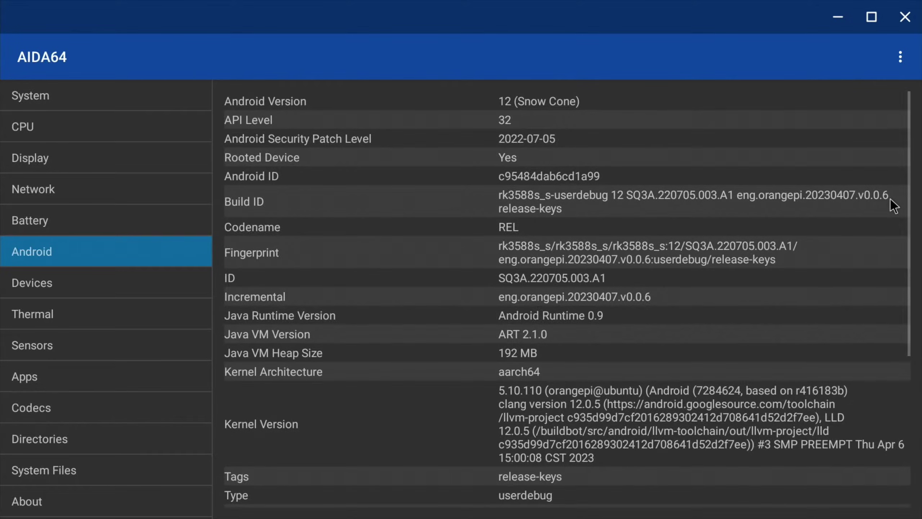
{"action": "scroll", "coordinate": [734, 255], "scroll_direction": "down", "scroll_amount": 5}
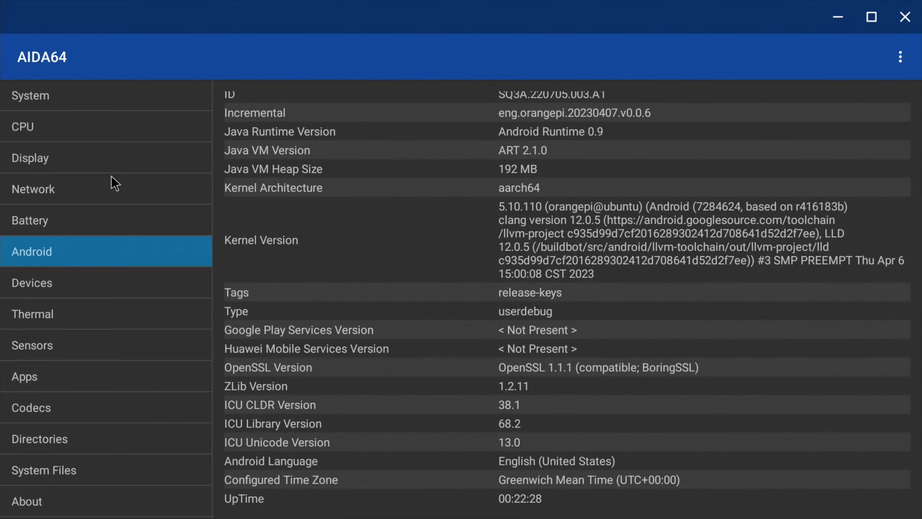
{"action": "left_click", "coordinate": [59, 318]}
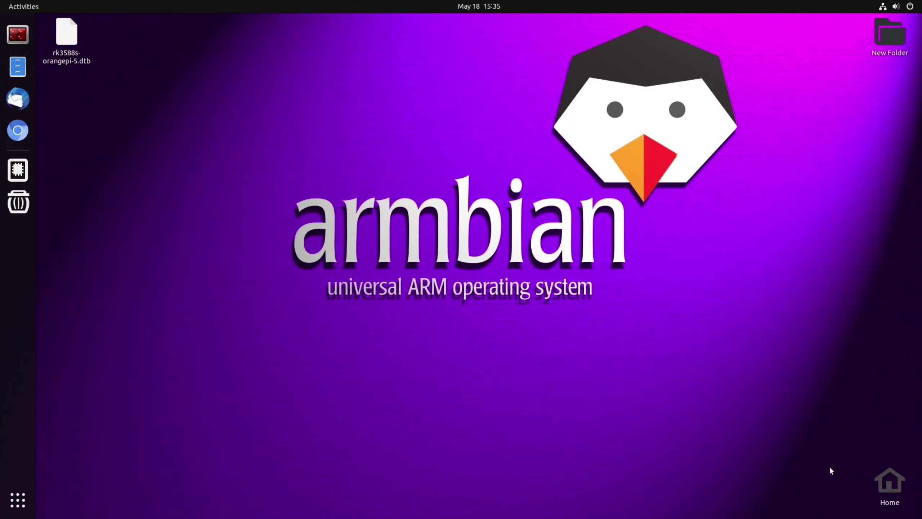
- Launch Armbian config with the sudo password and choose updating the bootloader on MTD Flash
{"action": "key", "text": "super"}
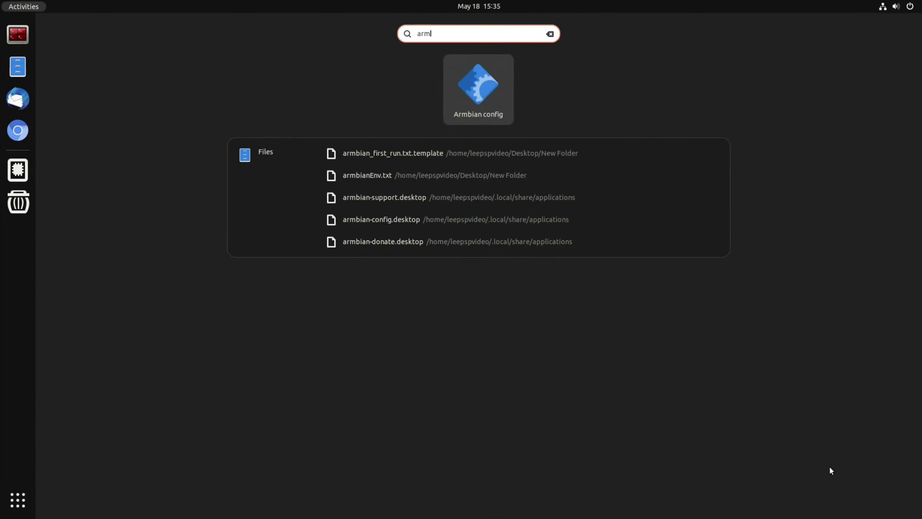
{"action": "left_click", "coordinate": [495, 98]}
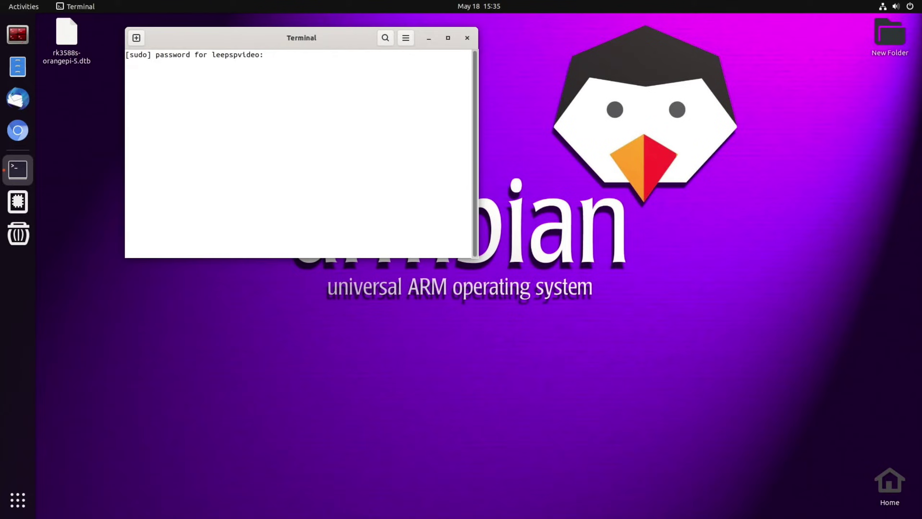
{"action": "key", "text": "Return"}
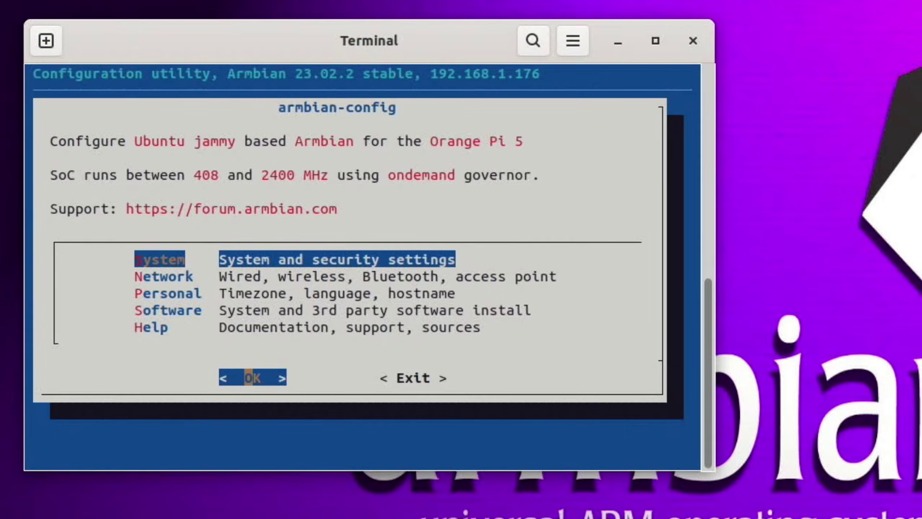
{"action": "key", "text": "Return"}
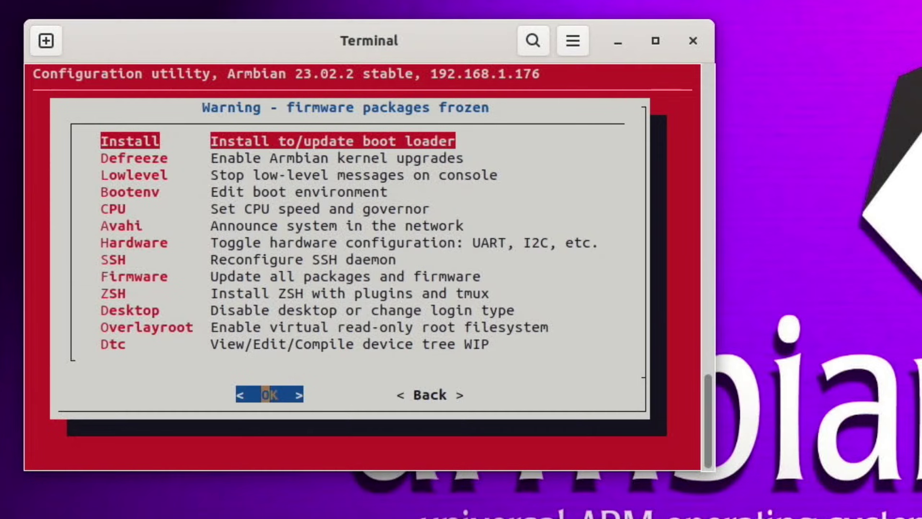
{"action": "key", "text": "Return"}
{"action": "key", "text": "Down"}
{"action": "key", "text": "Down"}
{"action": "key", "text": "Down"}
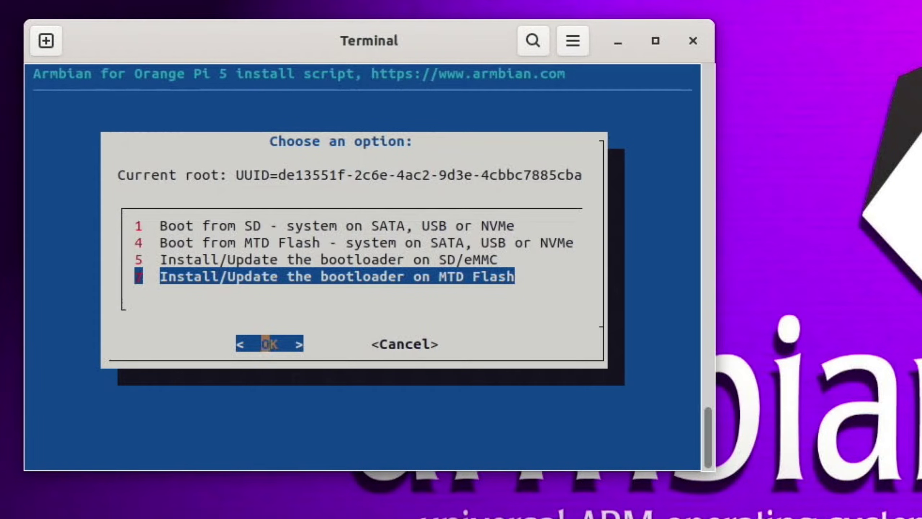
{"action": "key", "text": "Return"}
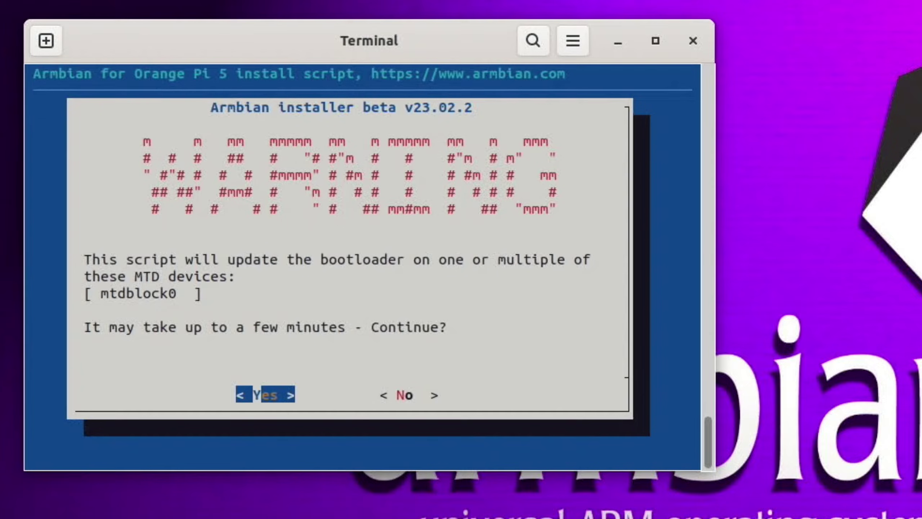